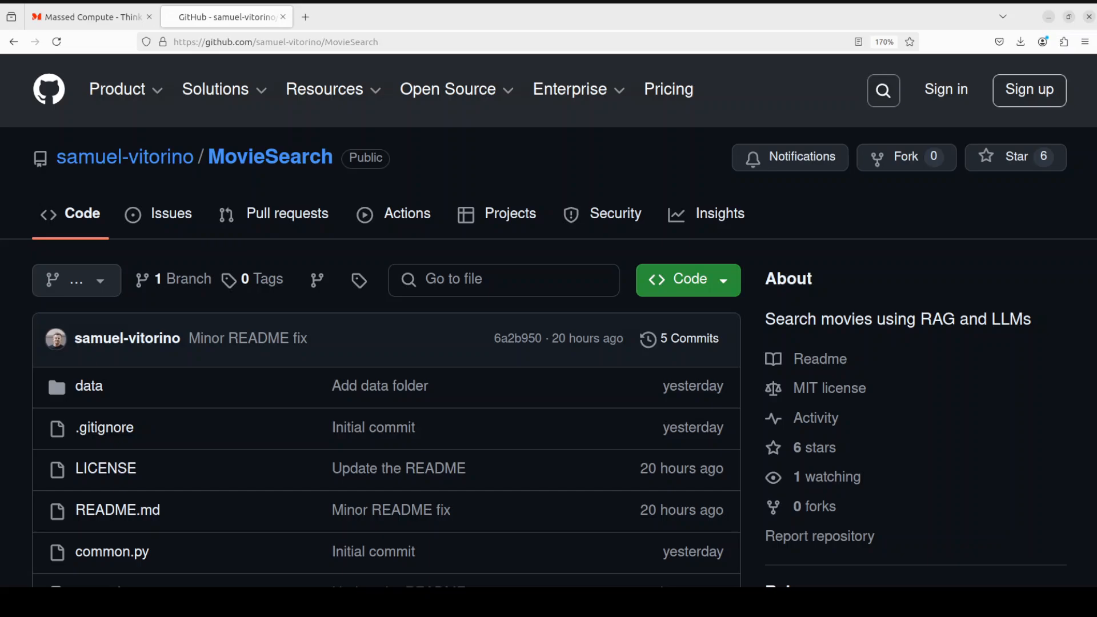
# Step: Bring up the Massed Compute page with the remote terminal showing Ubuntu 22.04.4 LTS release details
pyautogui.click(84, 17)
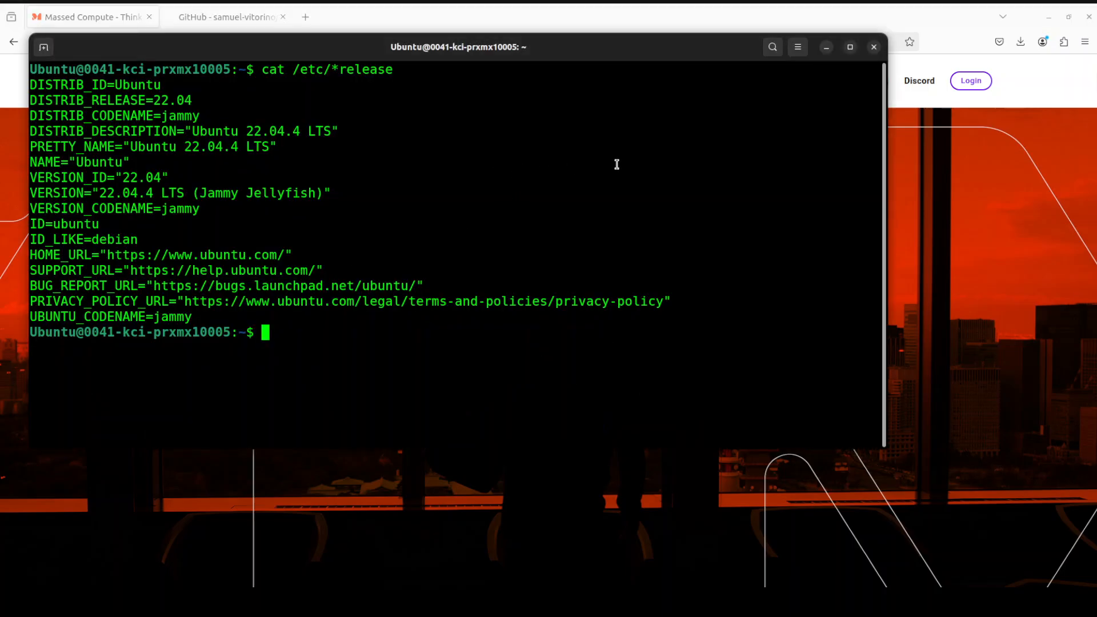
# Step: Check the GPU with nvidia-smi, confirming the RTX A6000, then clear the screen
pyautogui.press('Up')
pyautogui.press('Up')
pyautogui.press('Return')
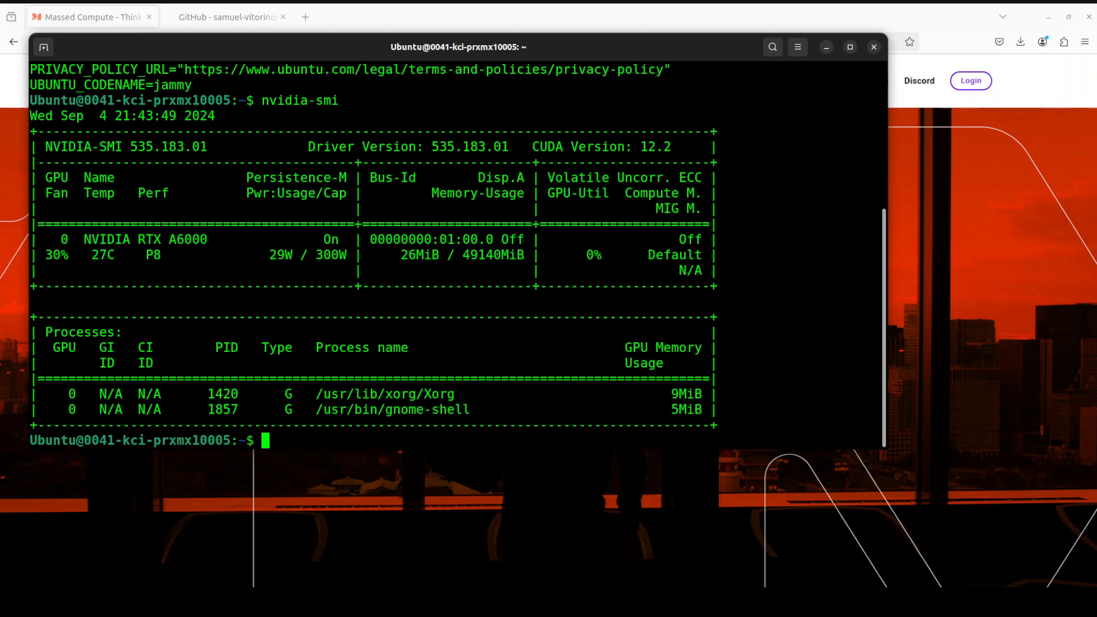
pyautogui.write('clear')
pyautogui.press('Return')
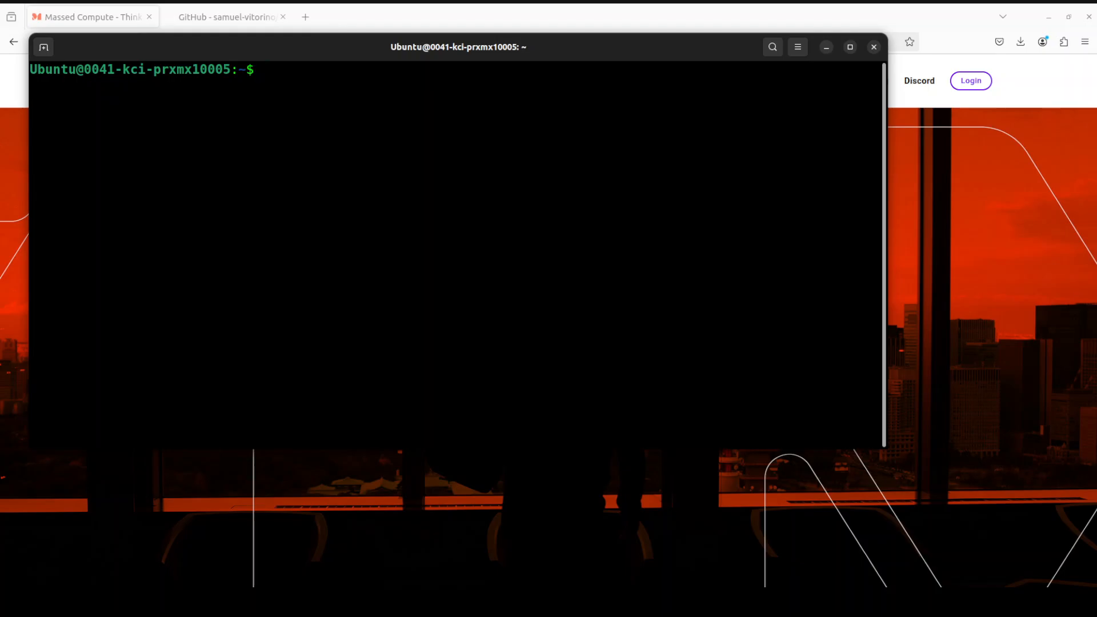
# Step: Create and activate the conda environment 'ms' with Python 3.11
pyautogui.rightClick(349, 134)
pyautogui.click(437, 174)
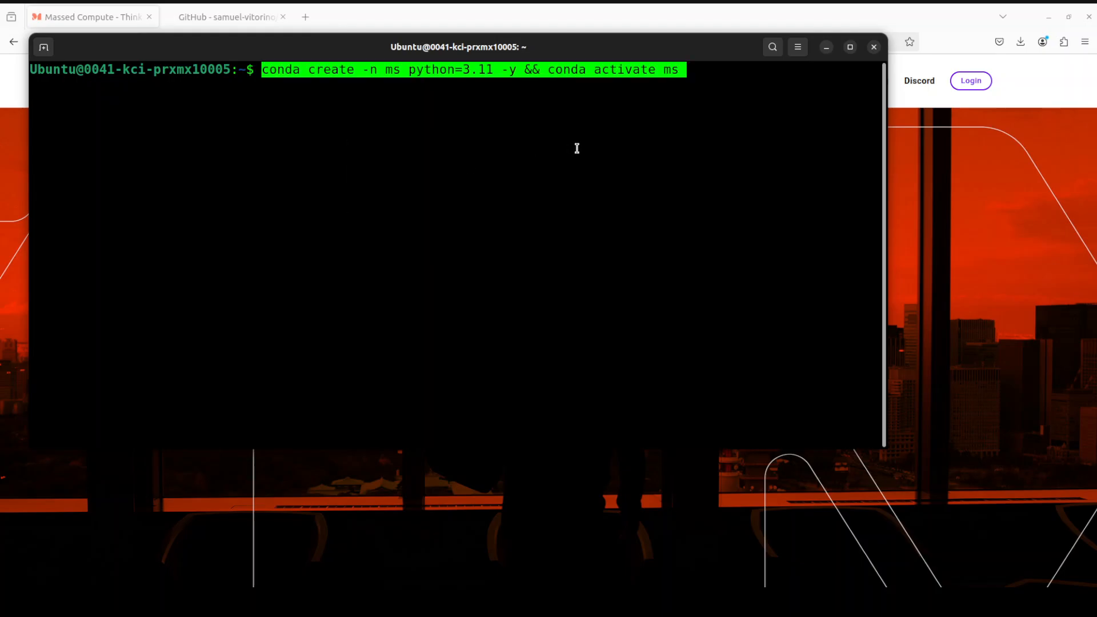
pyautogui.press('Return')
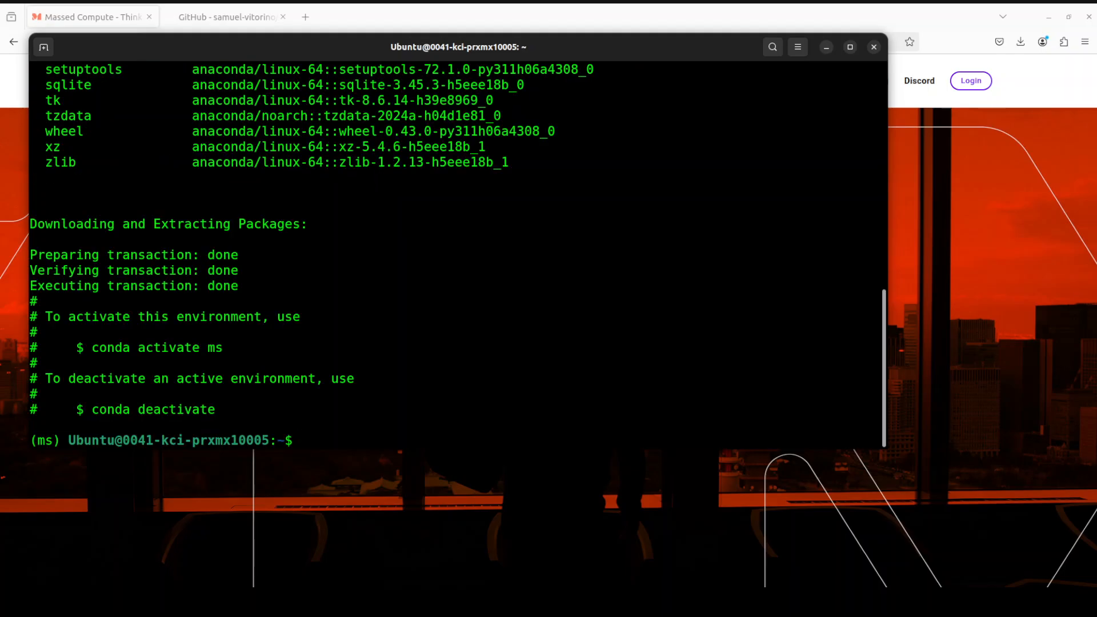
# Step: Install torch, transformers and accelerate with pip into the ms environment
pyautogui.rightClick(561, 210)
pyautogui.click(592, 256)
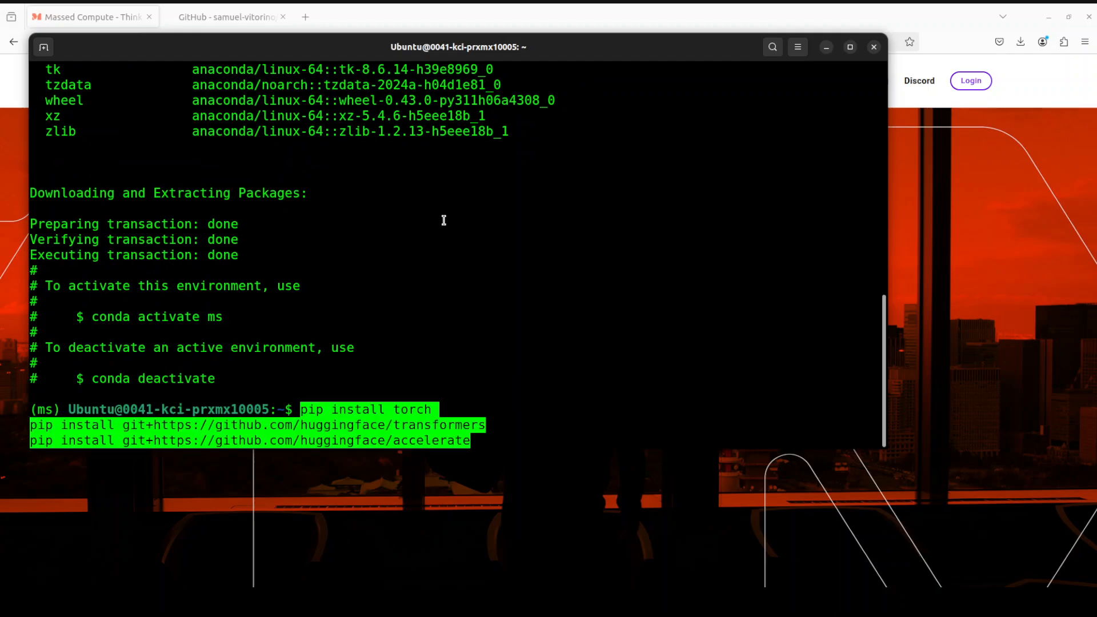
pyautogui.press('Return')
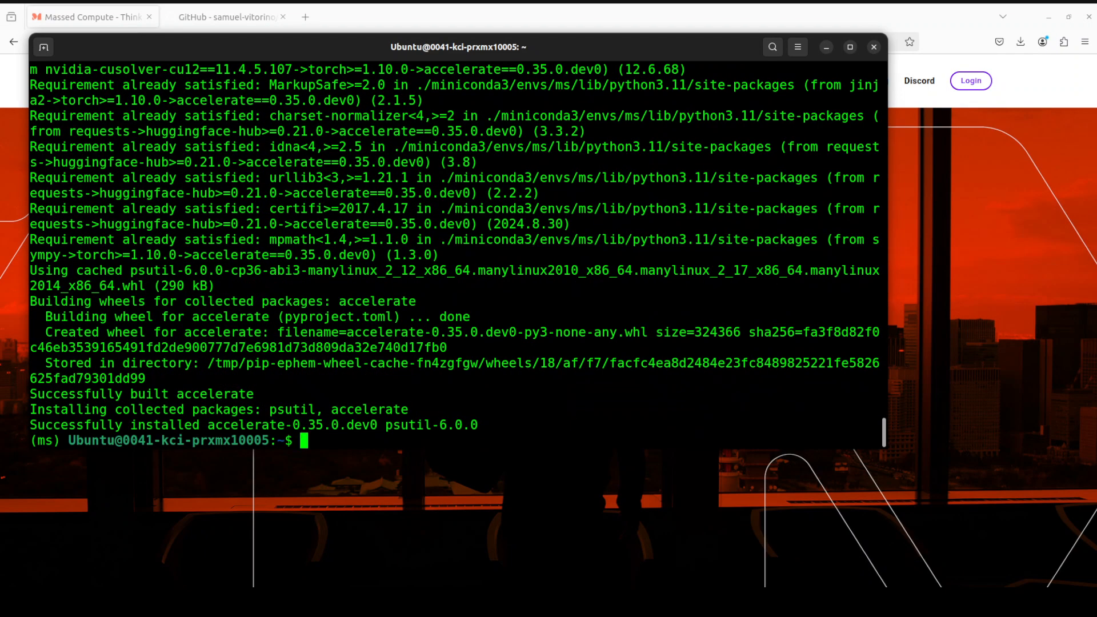
# Step: Install huggingface_hub and start the huggingface-cli login
pyautogui.rightClick(530, 372)
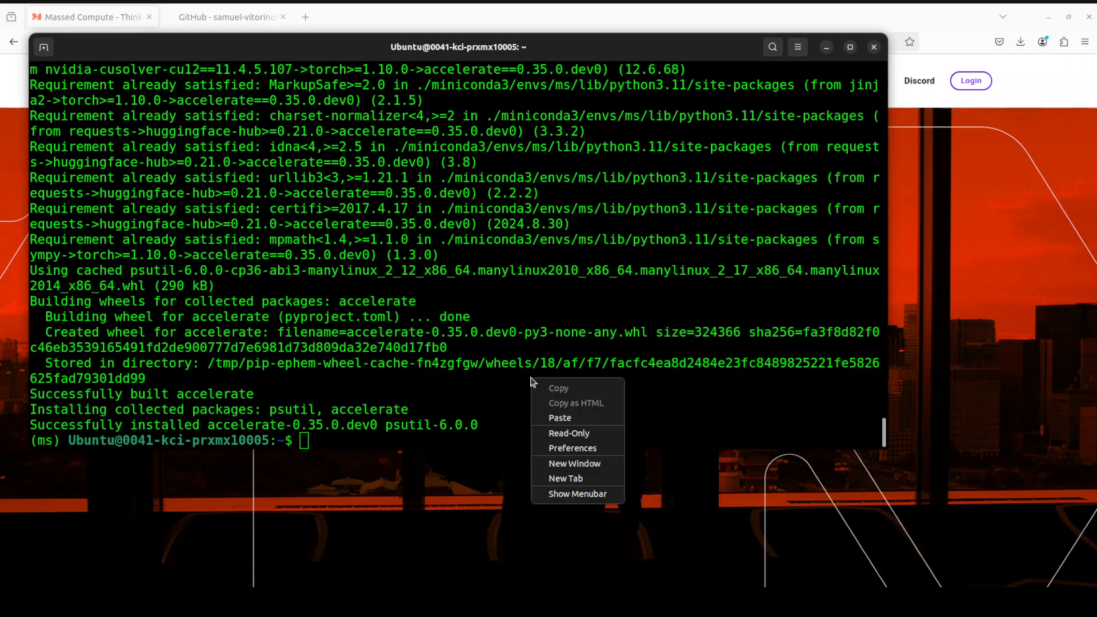
pyautogui.click(581, 392)
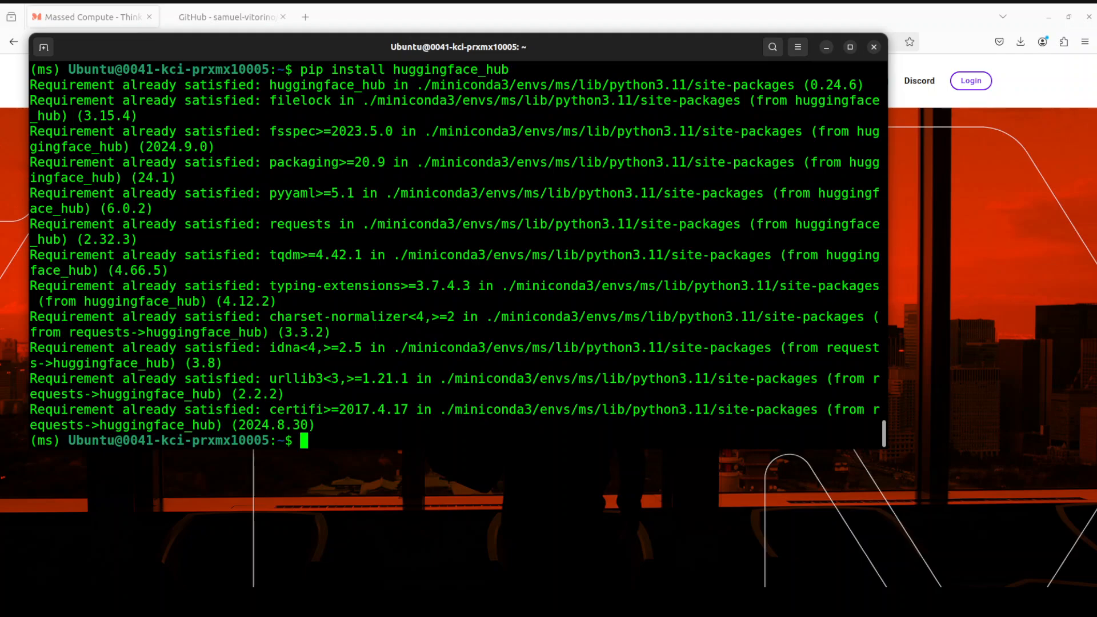
pyautogui.rightClick(461, 125)
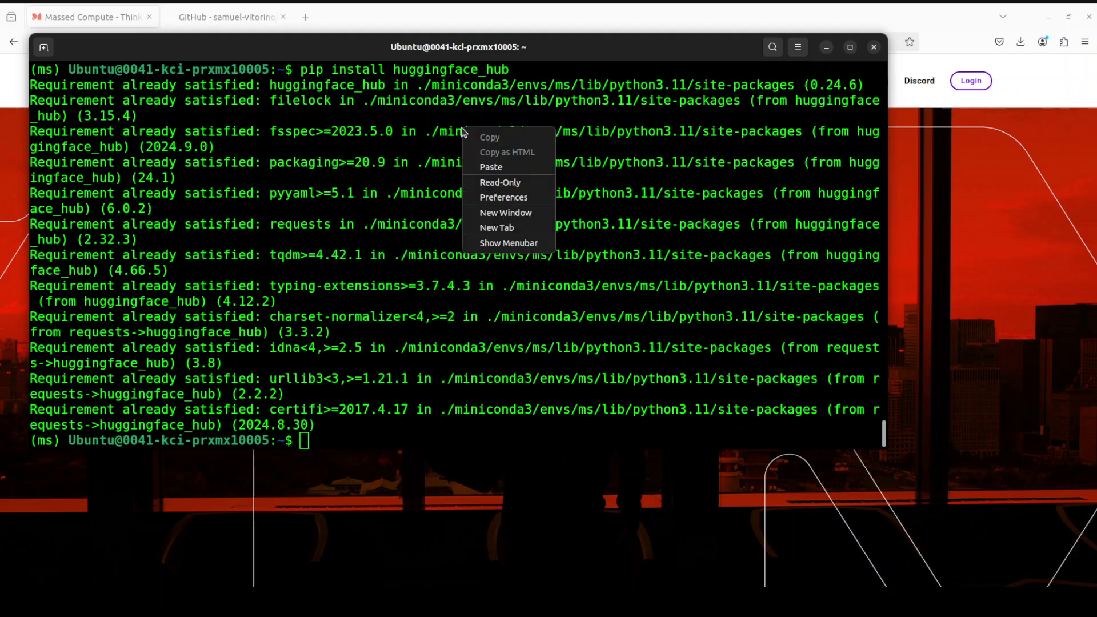
pyautogui.click(506, 168)
pyautogui.press('Return')
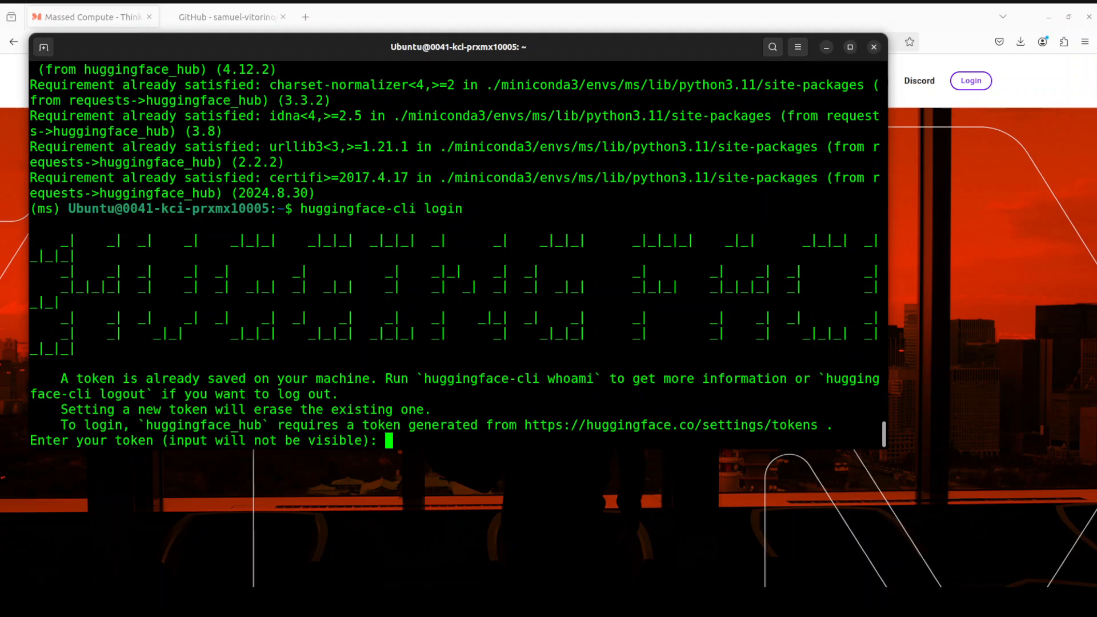
# Step: Submit the Hugging Face token, accept the git credential, and clear the screen
pyautogui.press('Return')
pyautogui.write('Y')
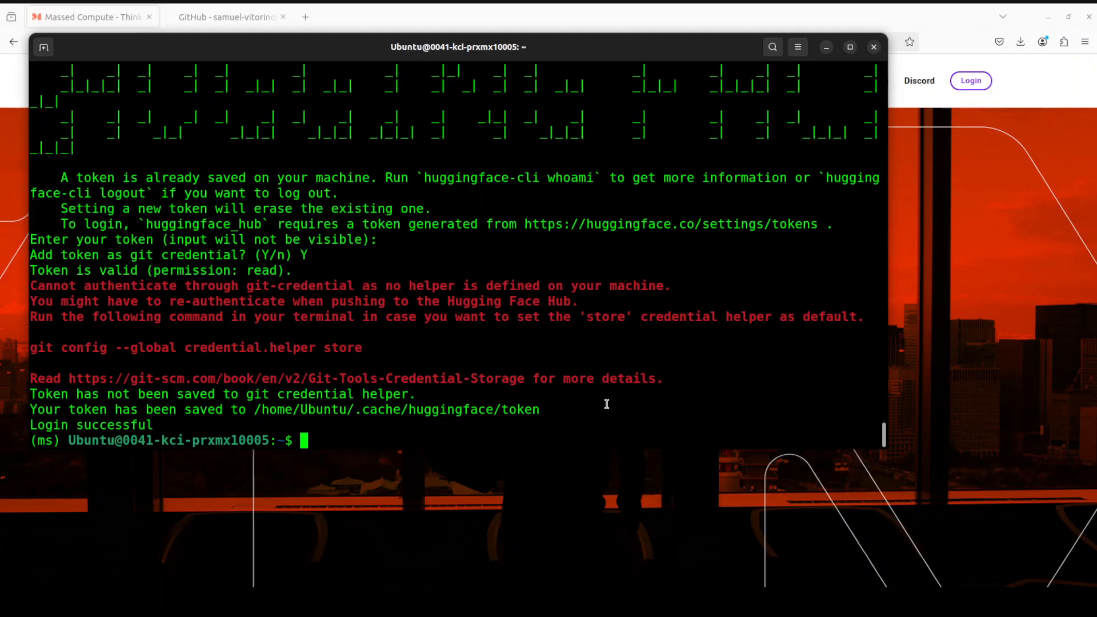
pyautogui.write('CLEAR')
pyautogui.press('Return')
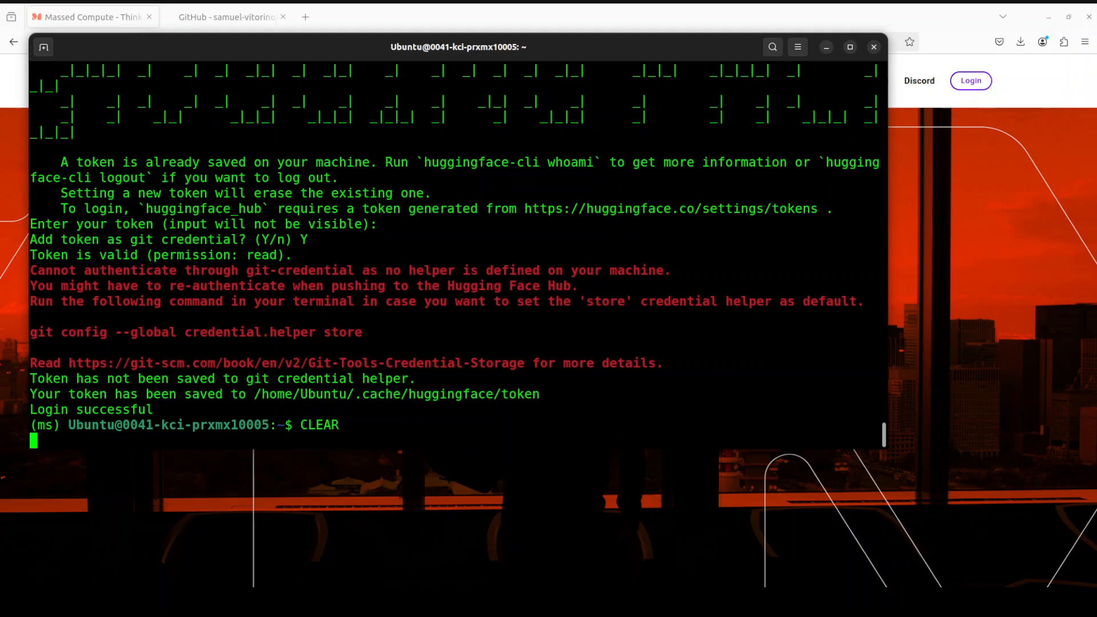
pyautogui.write('clear')
# Step: Clone the MovieSearch repository and make its folder the working directory
pyautogui.press('Return')
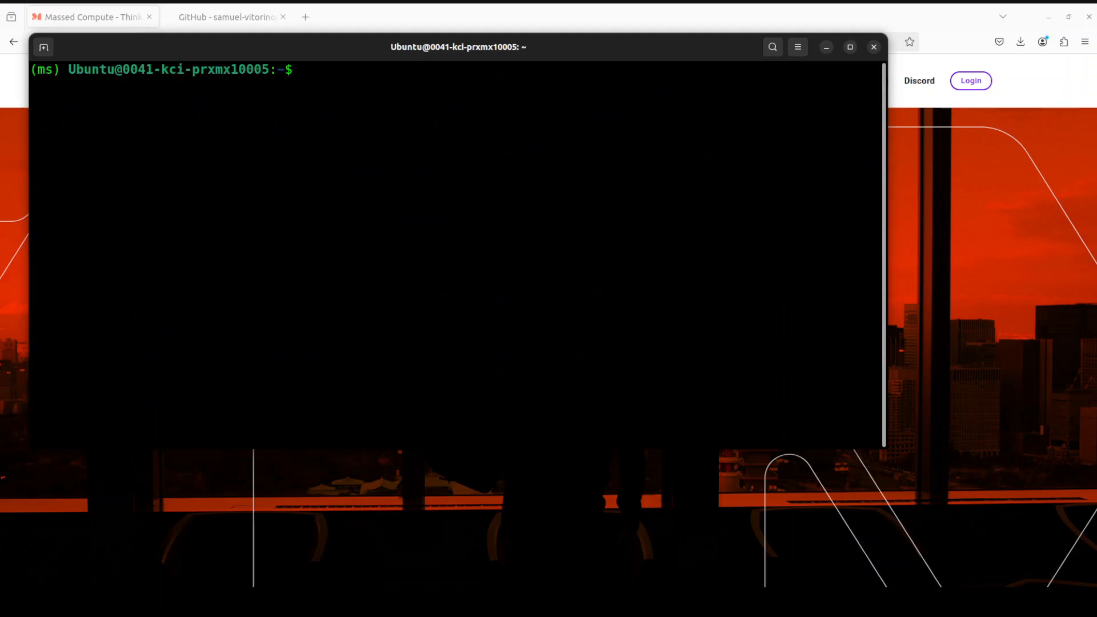
pyautogui.rightClick(326, 120)
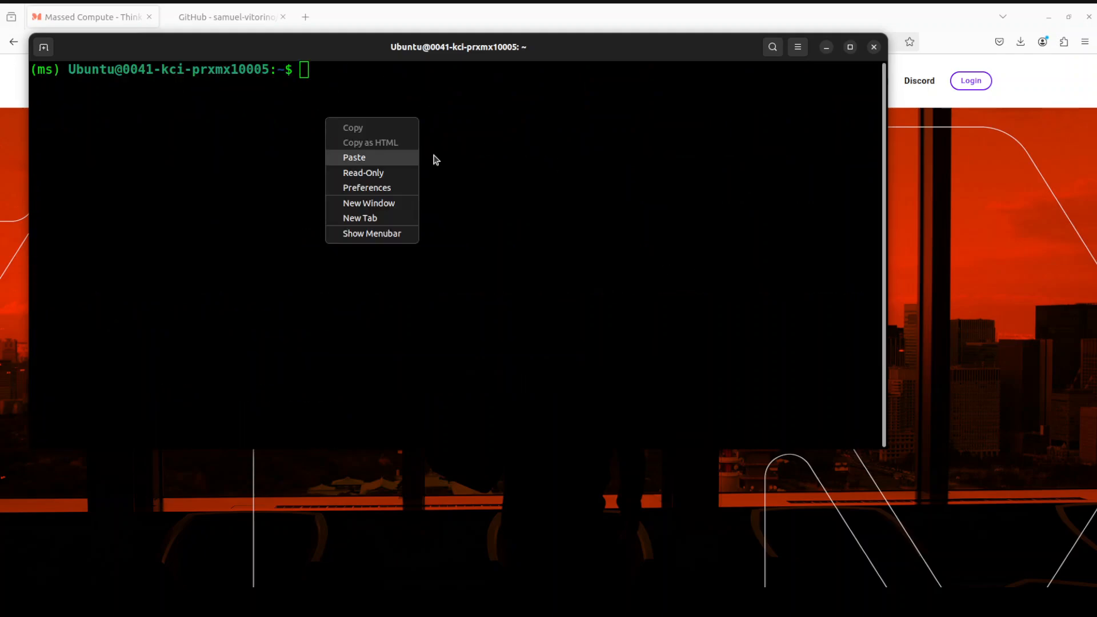
pyautogui.click(354, 158)
pyautogui.press('Return')
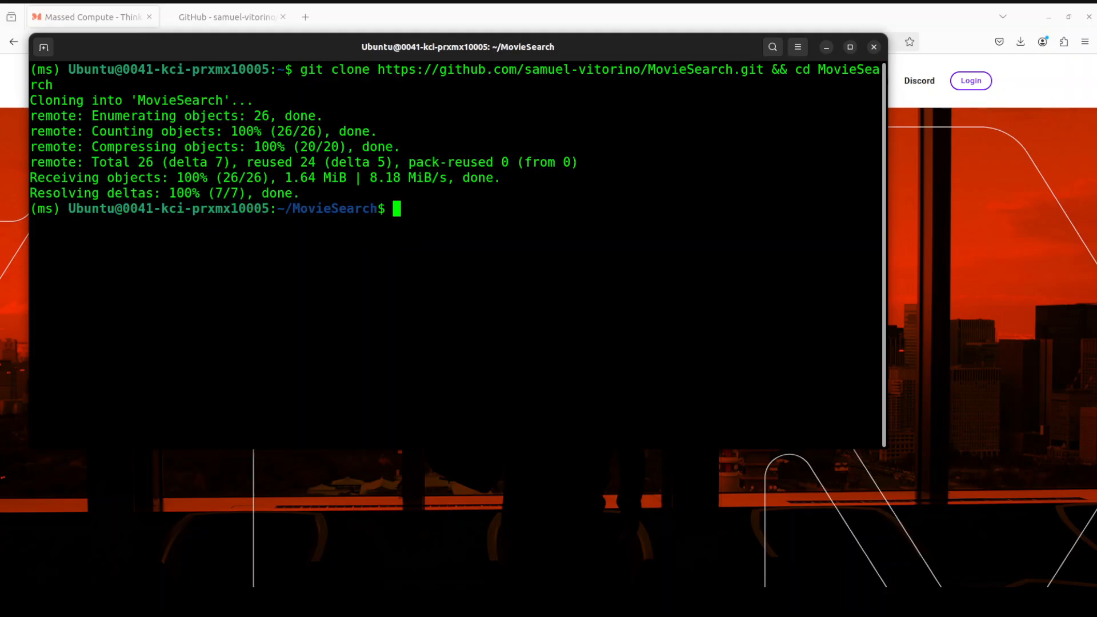
# Step: Install the project's requirements from requirements.txt, including sentence_transformers and faiss_cpu
pyautogui.rightClick(447, 225)
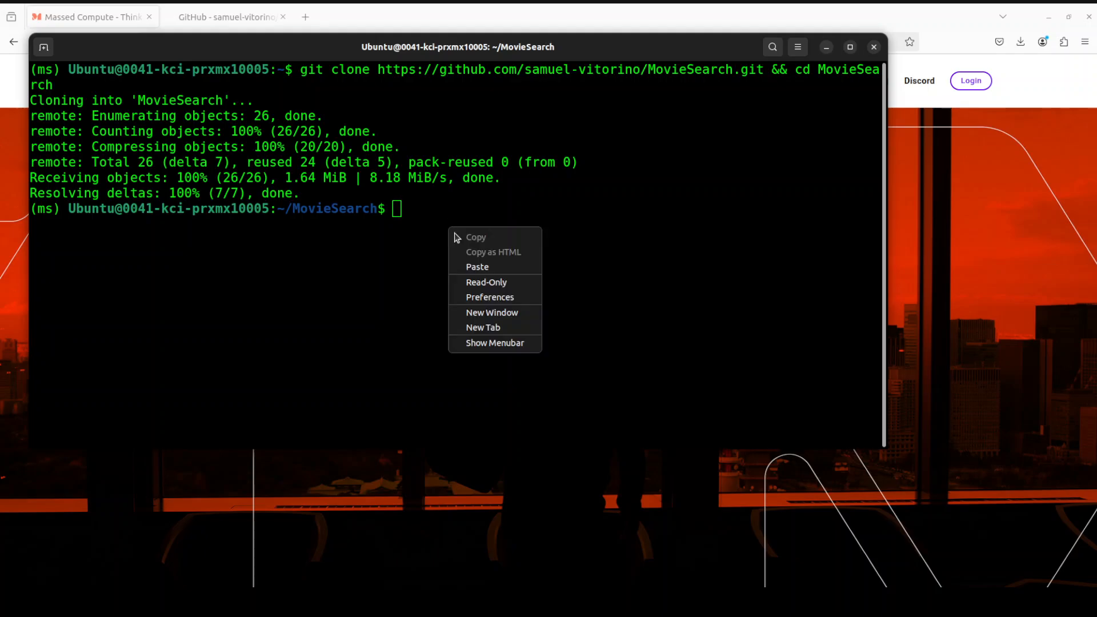
pyautogui.click(480, 268)
pyautogui.press('Return')
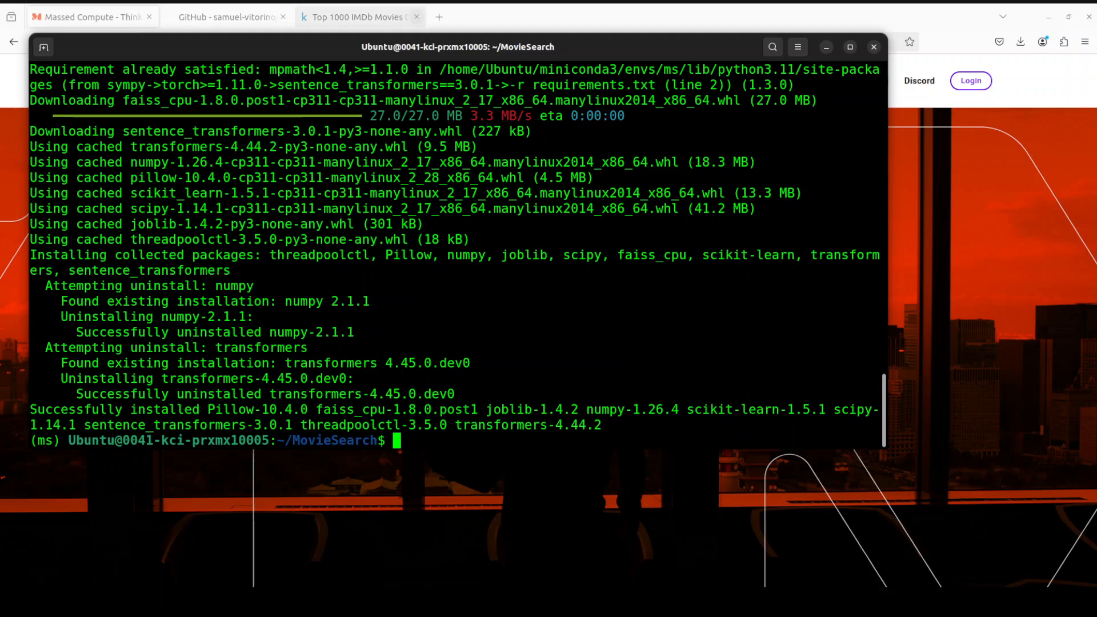
# Step: View the Kaggle Top 1000 IMDb Movies Dataset page, then return to the terminal
pyautogui.click(357, 18)
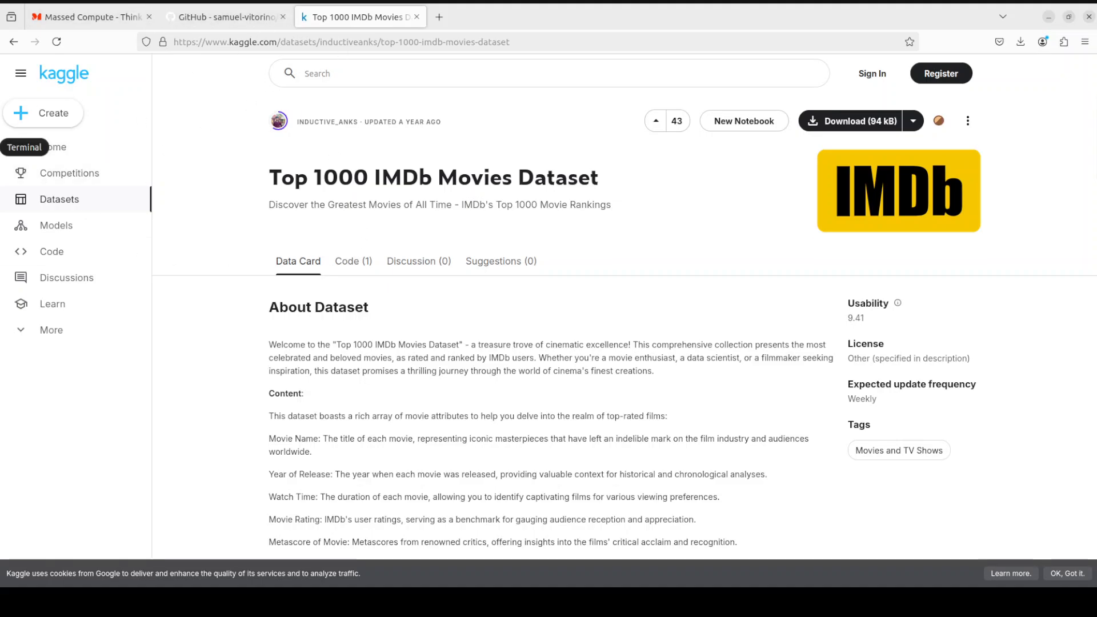
pyautogui.hotkey('alt', 'Tab')
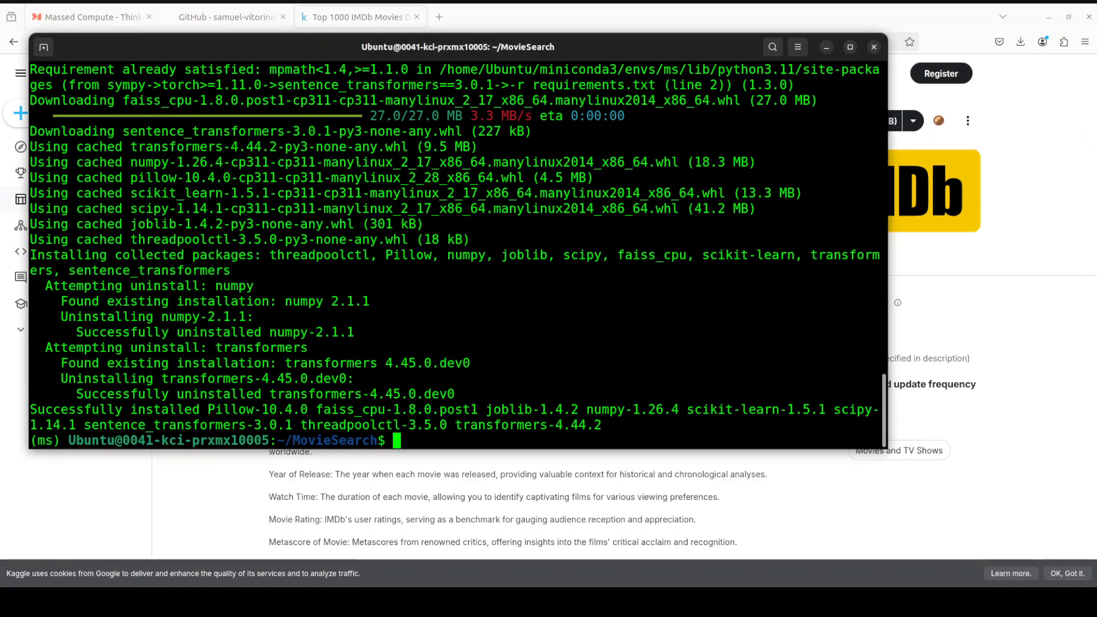
pyautogui.write('python search.py')
# Step: Launch python search.py and wait for the models to download
pyautogui.press('Return')
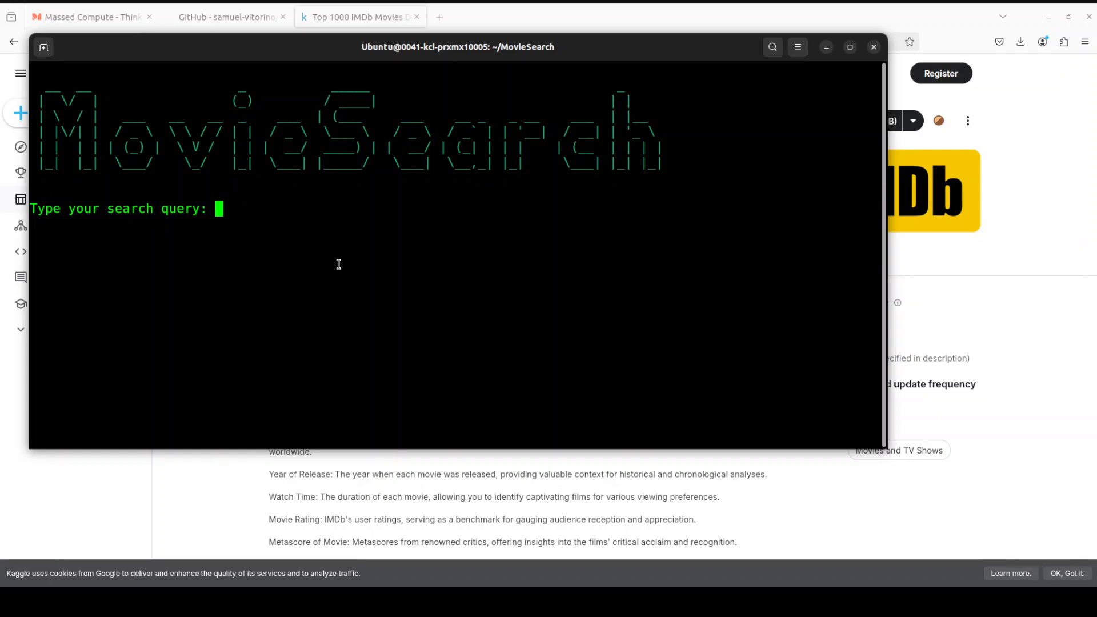
pyautogui.write('movies about road trips')
# Step: Submit the query 'movies about road trip' to MovieSearch
pyautogui.press('BackSpace')
pyautogui.press('Return')
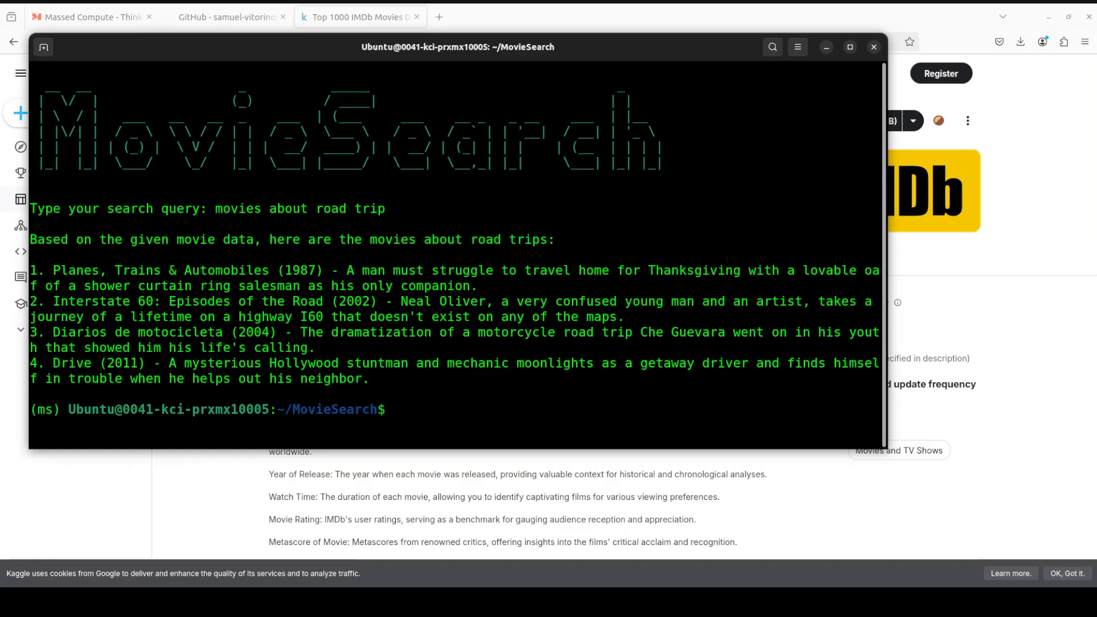
# Step: Show search.py --help and highlight the assistant-model, csv-path and device options
pyautogui.press('Up')
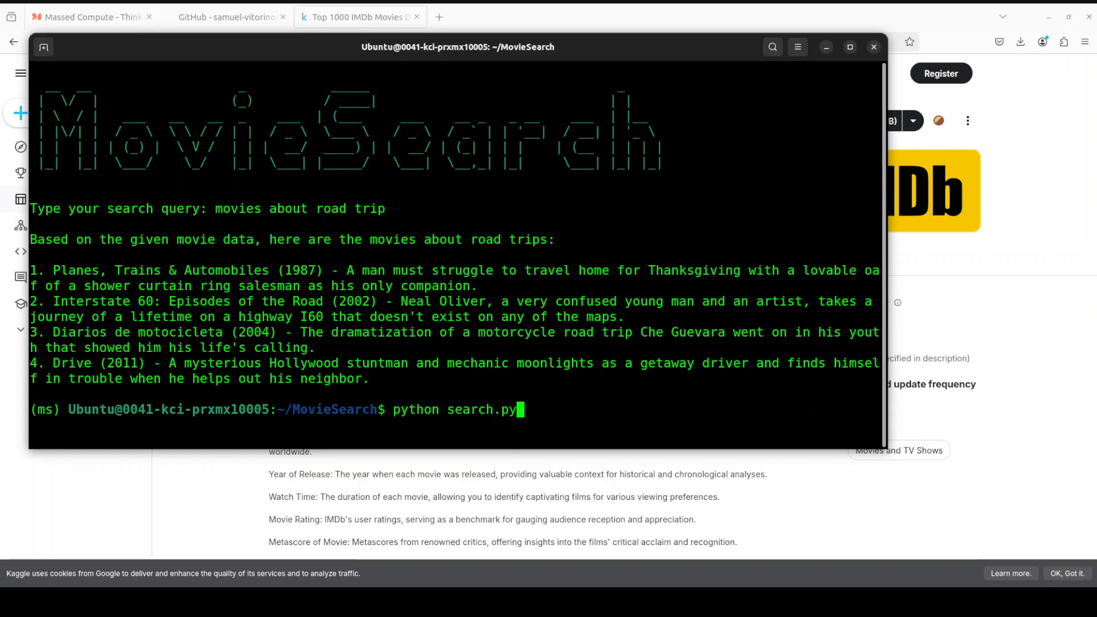
pyautogui.write('--help')
pyautogui.press('Return')
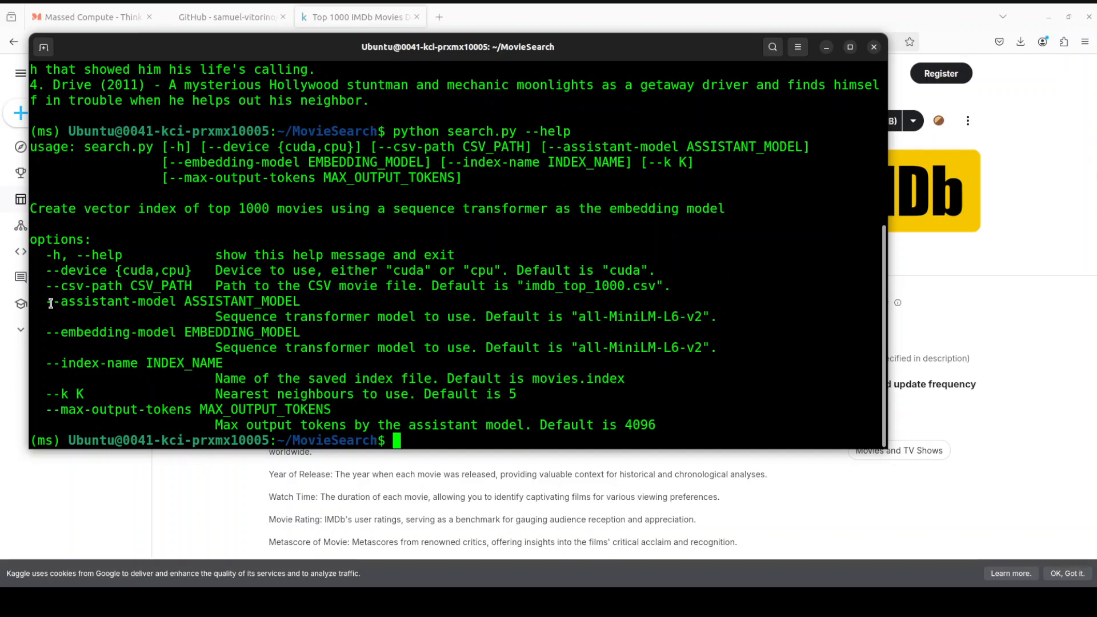
pyautogui.moveTo(53, 302); pyautogui.dragTo(180, 302)
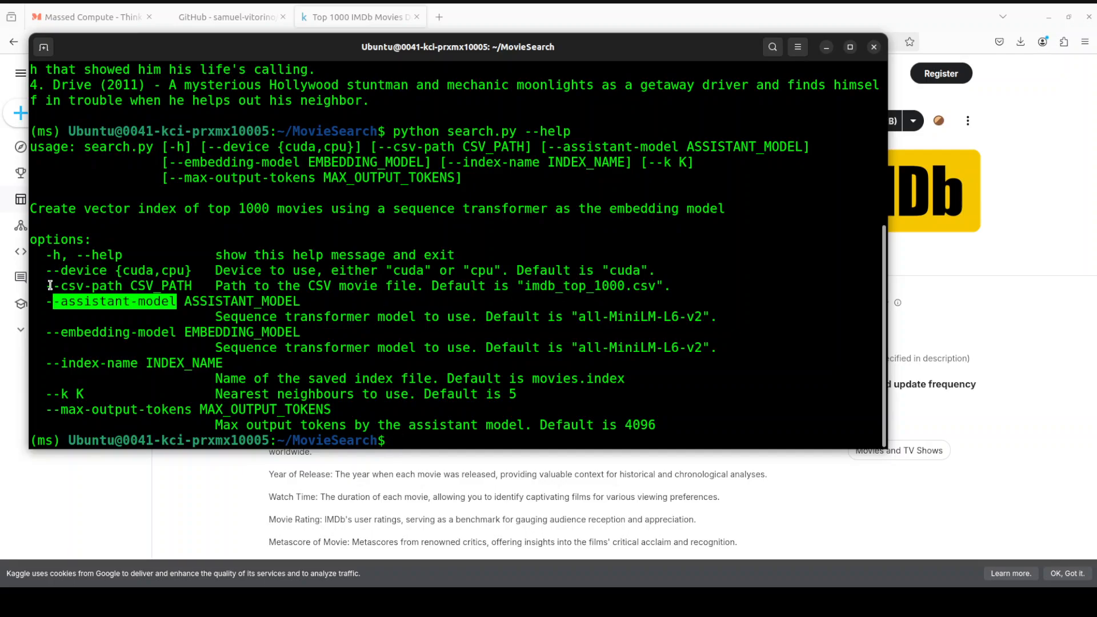
pyautogui.moveTo(54, 286); pyautogui.dragTo(120, 285)
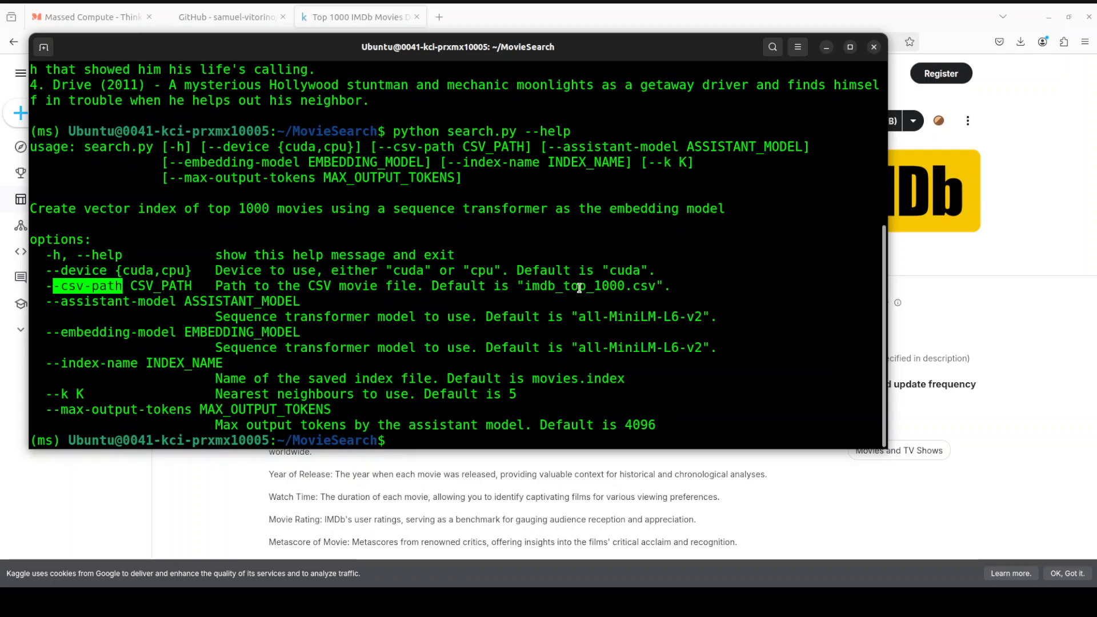
pyautogui.moveTo(562, 286); pyautogui.dragTo(609, 285)
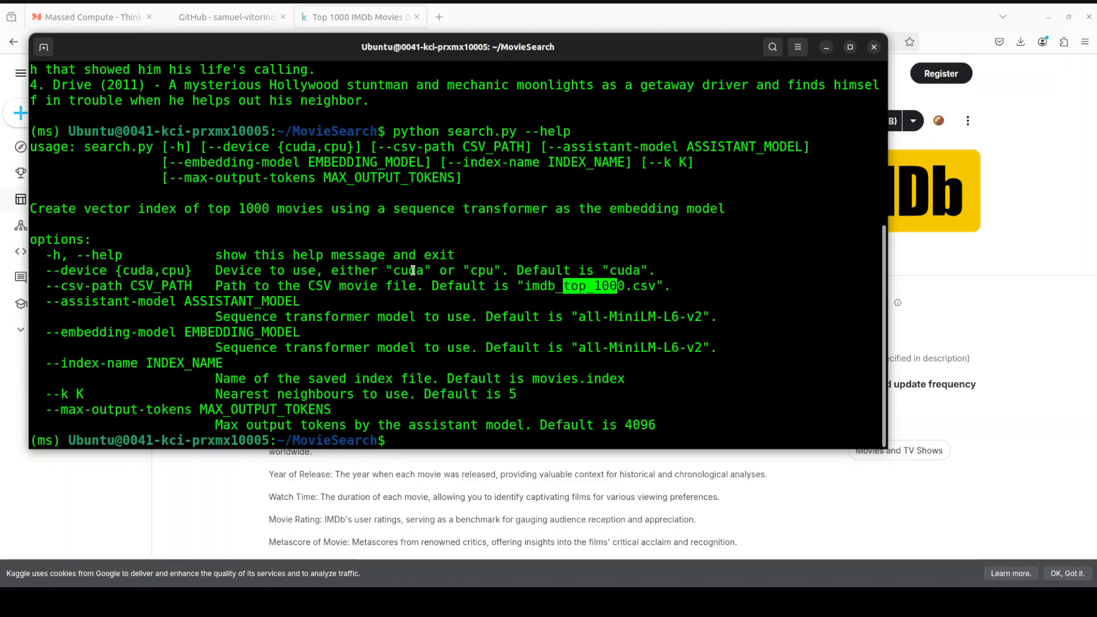
pyautogui.moveTo(512, 271); pyautogui.dragTo(567, 271)
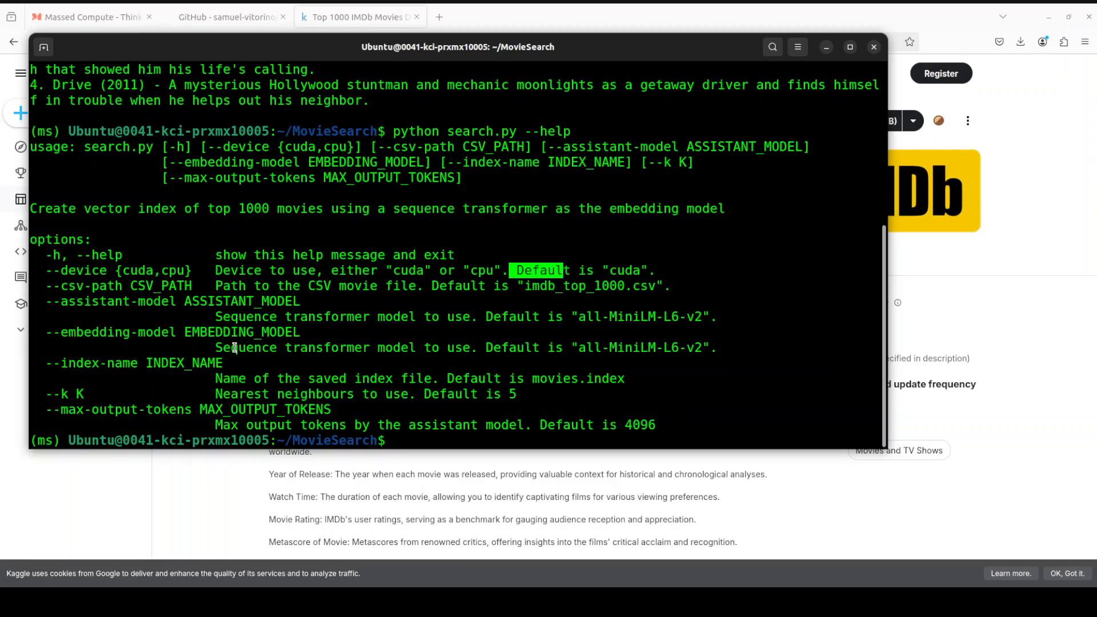
# Step: Highlight the embedding model, index-name and max output tokens options in the help text
pyautogui.moveTo(231, 333); pyautogui.dragTo(267, 332)
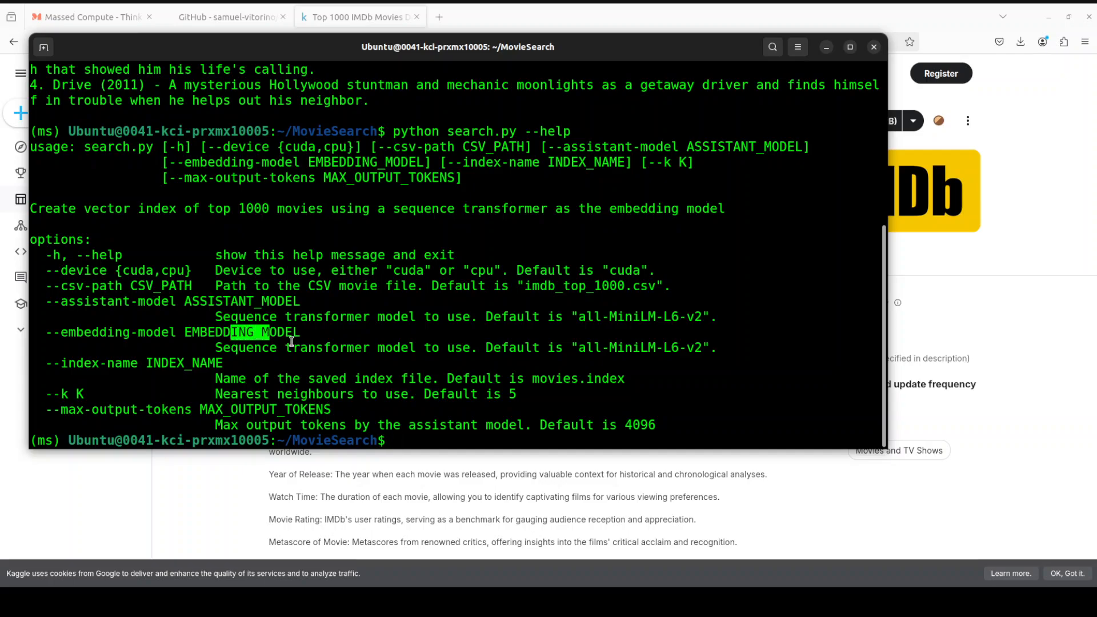
pyautogui.moveTo(31, 348); pyautogui.dragTo(332, 348)
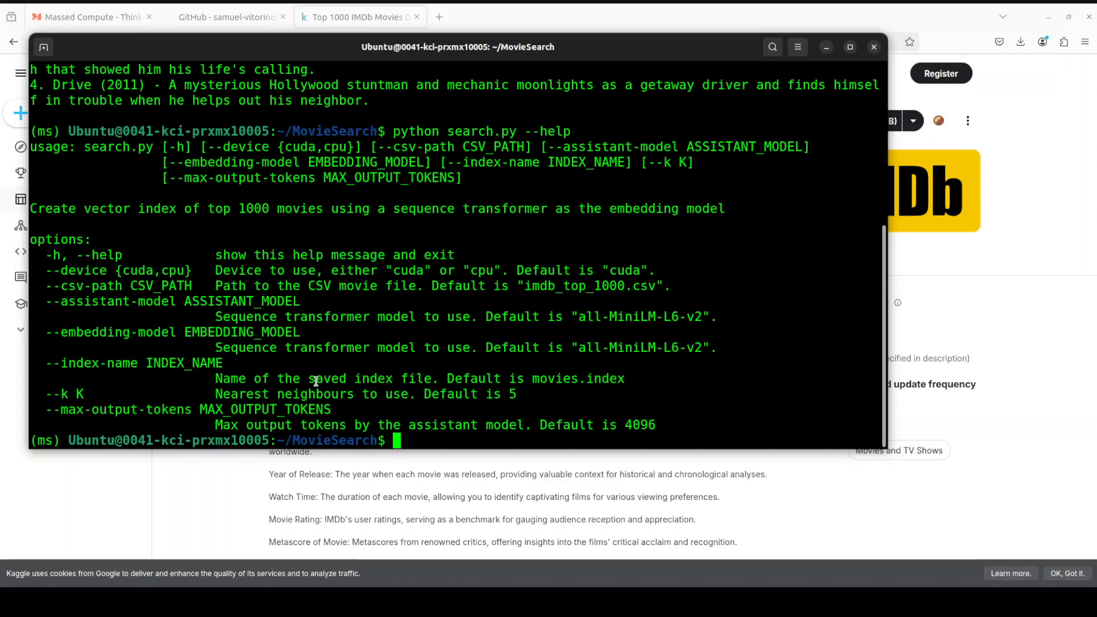
pyautogui.click(338, 342)
pyautogui.moveTo(253, 378); pyautogui.dragTo(234, 382)
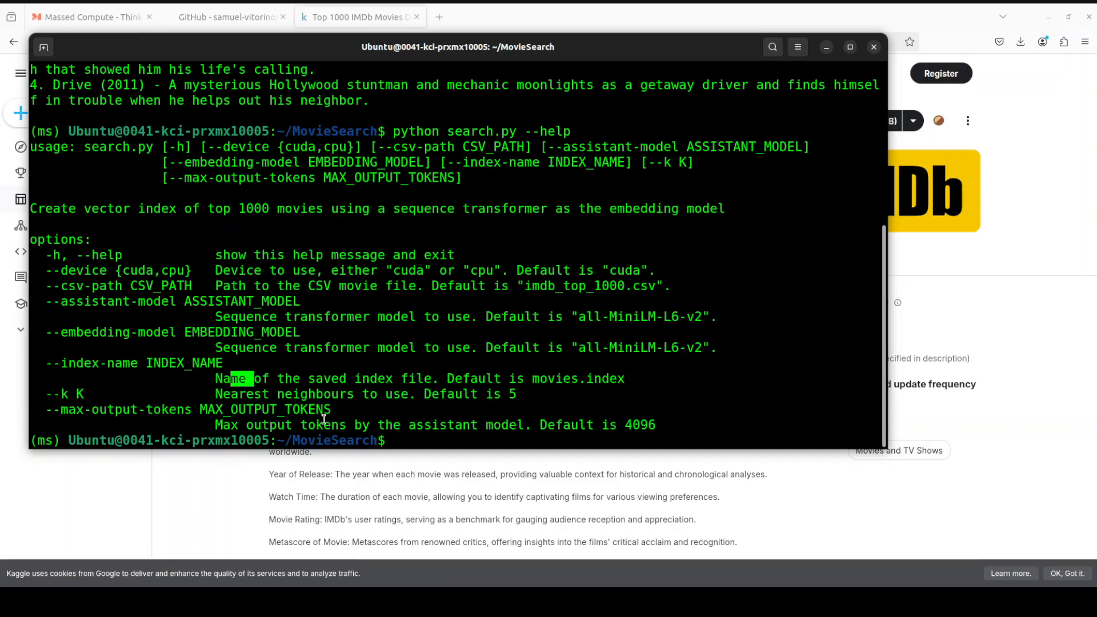
pyautogui.moveTo(656, 424); pyautogui.dragTo(377, 425)
pyautogui.click(532, 351)
pyautogui.write('clear')
# Step: Clear the screen and show search.py --help once more, then clear again
pyautogui.press('Return')
pyautogui.write('clear')
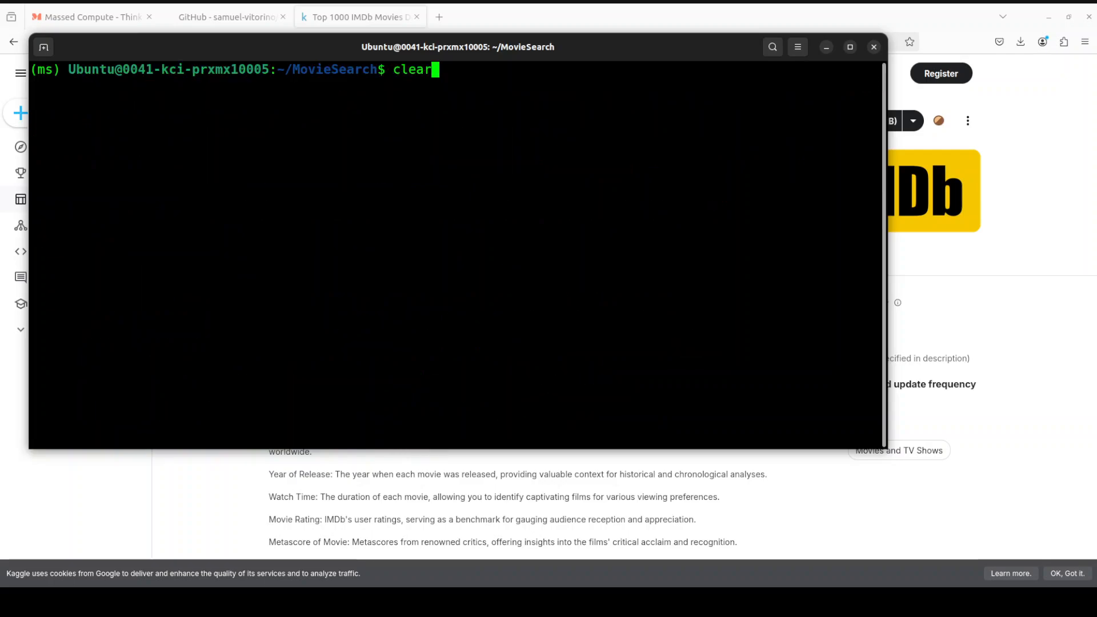
pyautogui.press('Return')
pyautogui.write('python search.py --help')
pyautogui.press('Return')
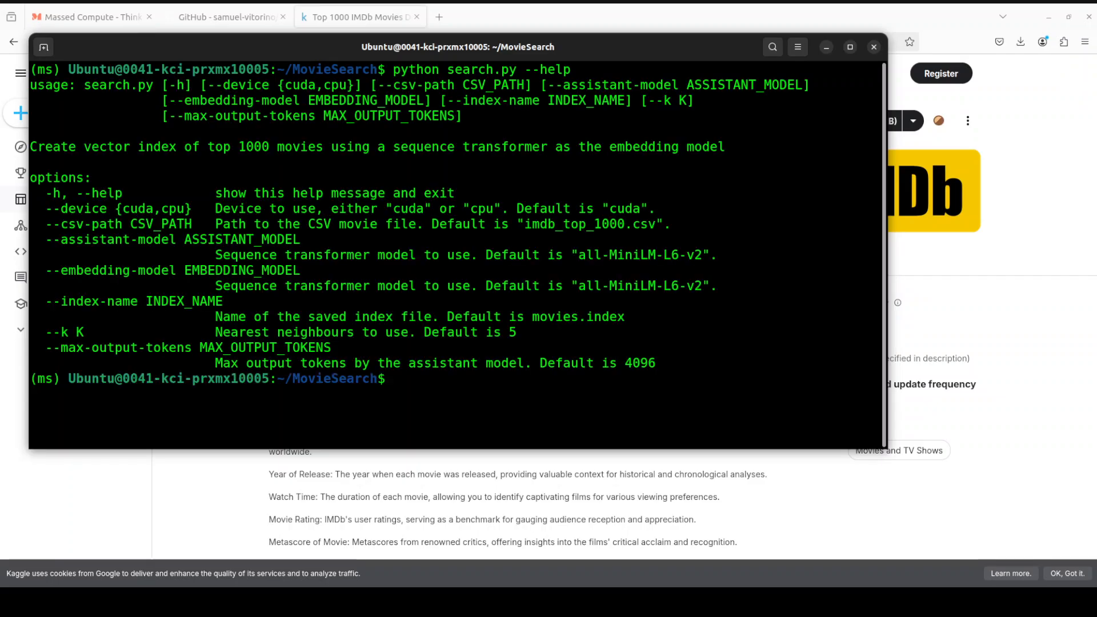
pyautogui.write('clear')
pyautogui.press('Return')
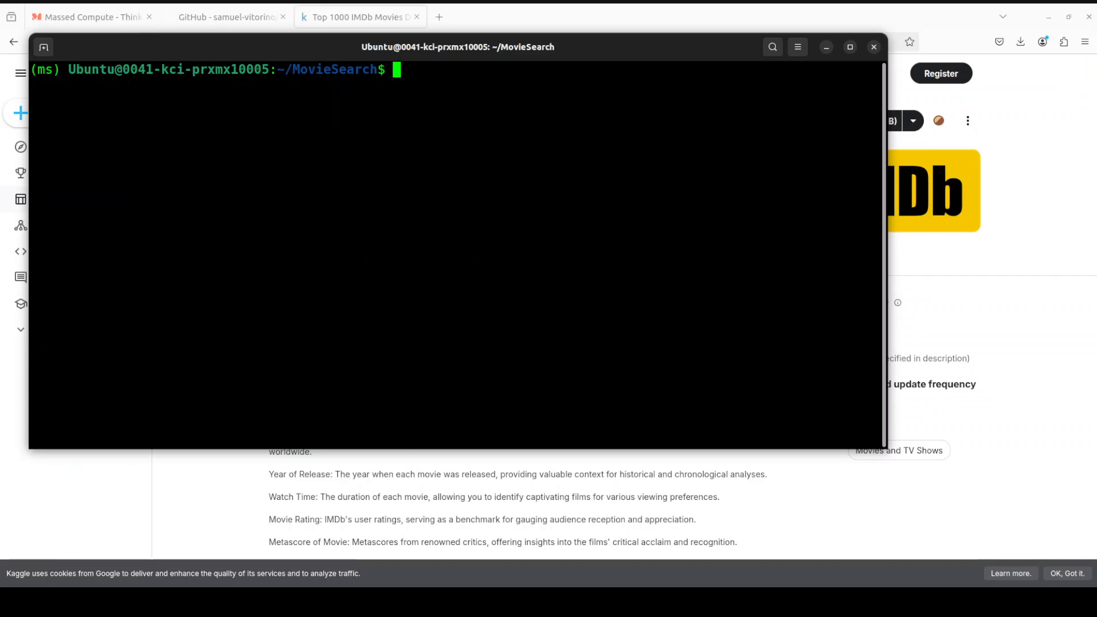
pyautogui.write('clear')
# Step: Relaunch MovieSearch with python search.py, no options
pyautogui.press('Up')
pyautogui.press('BackSpace')
pyautogui.press('BackSpace')
pyautogui.press('BackSpace')
pyautogui.press('Return')
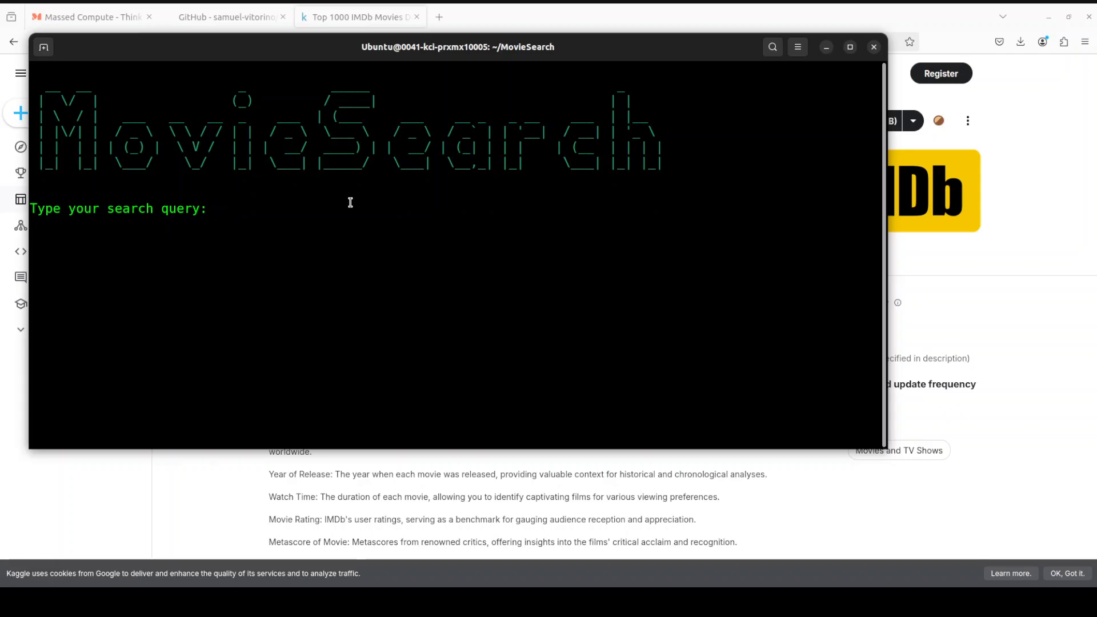
pyautogui.write('movies about ')
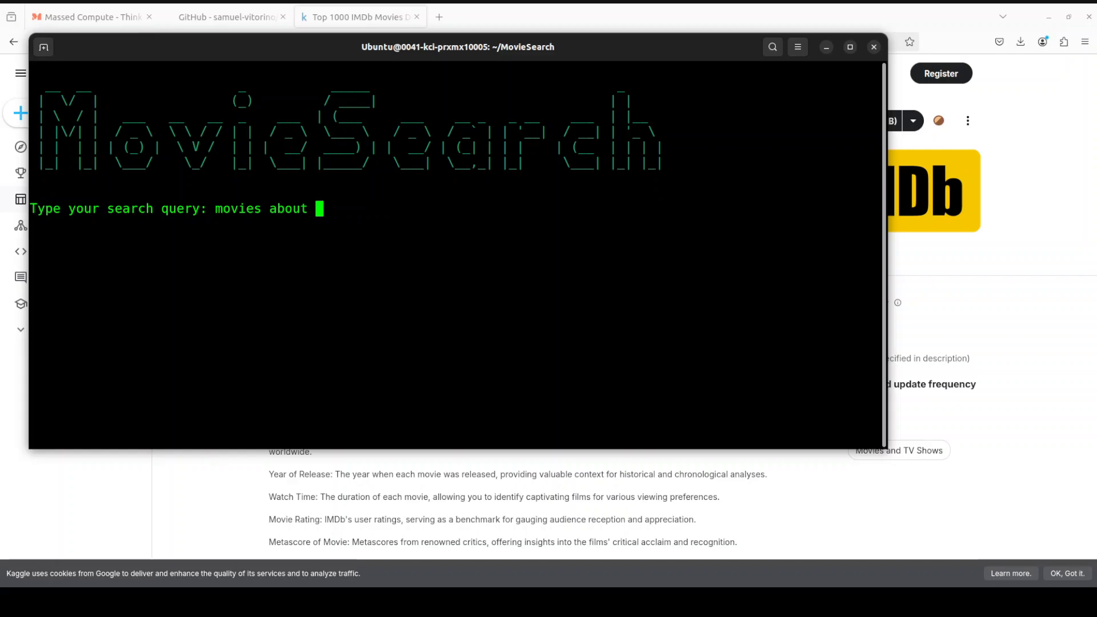
pyautogui.write('thr')
# Step: Query 'movies about finance , sort them by year' and highlight The Big Short (2015) result
pyautogui.press('BackSpace')
pyautogui.press('BackSpace')
pyautogui.press('BackSpace')
pyautogui.write('finance ')
pyautogui.write(', sort them by year')
pyautogui.press('Return')
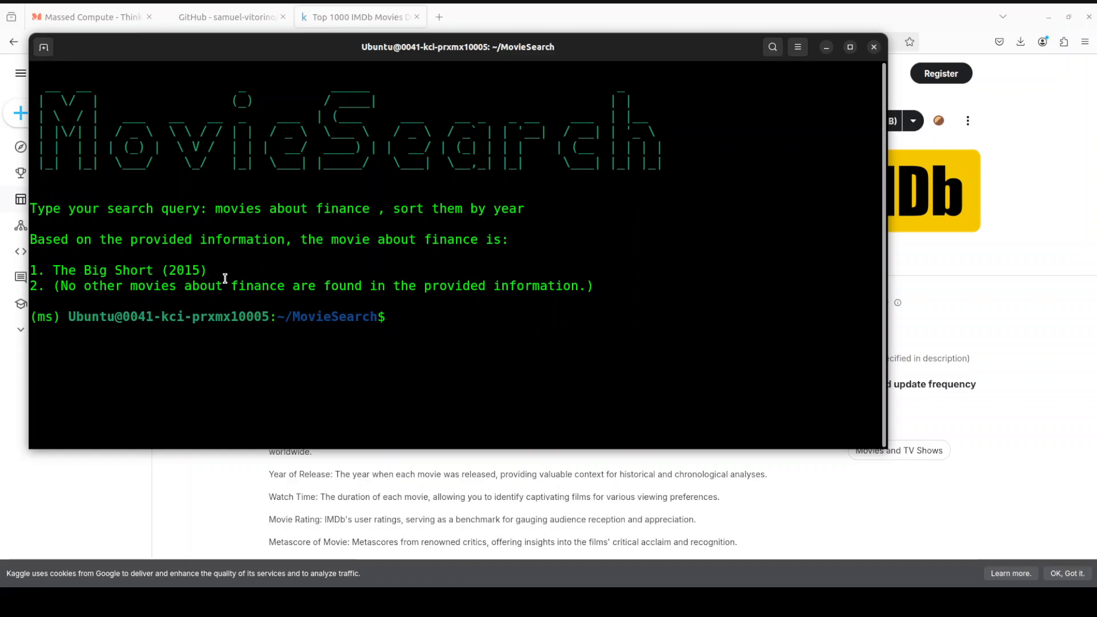
pyautogui.moveTo(220, 270); pyautogui.dragTo(69, 269)
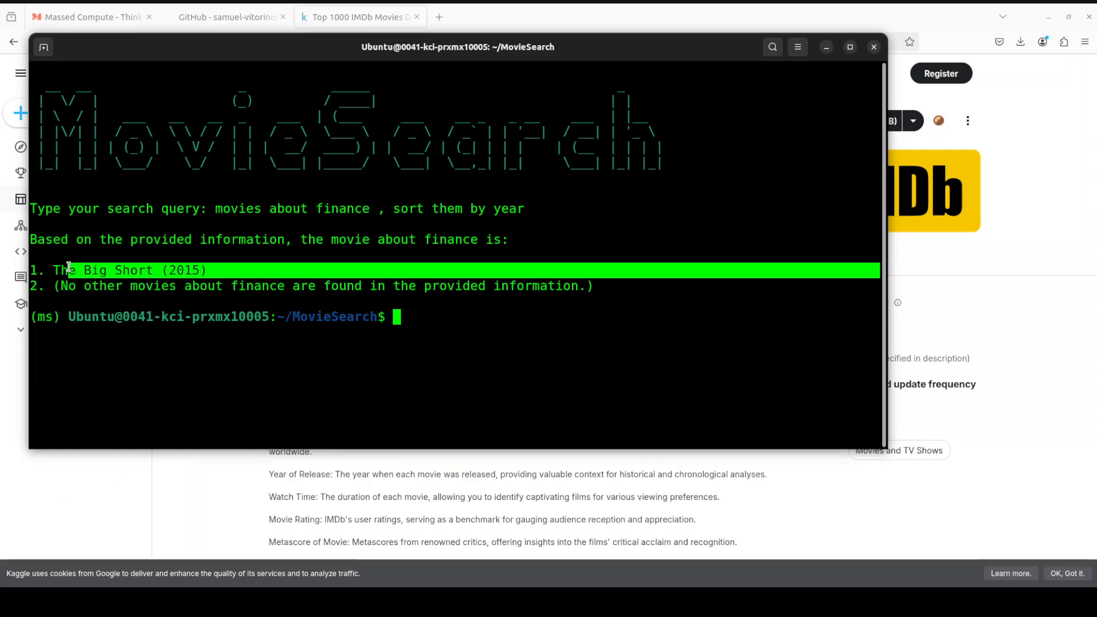
pyautogui.click(160, 319)
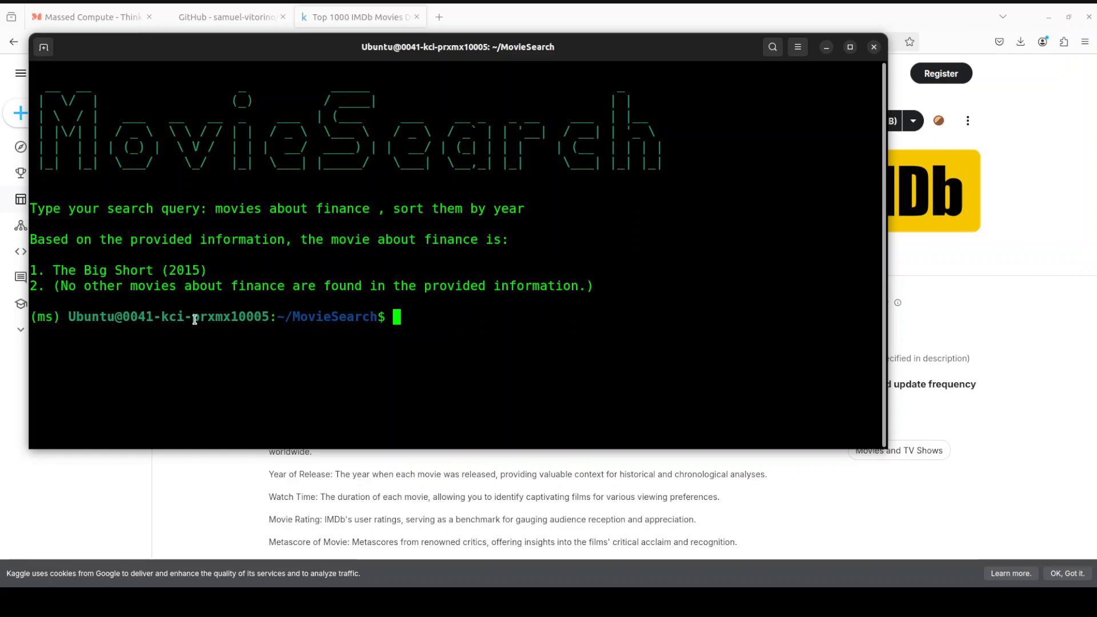
# Step: Bring the MovieSearch GitHub repository tab to the front in Firefox
pyautogui.click(214, 17)
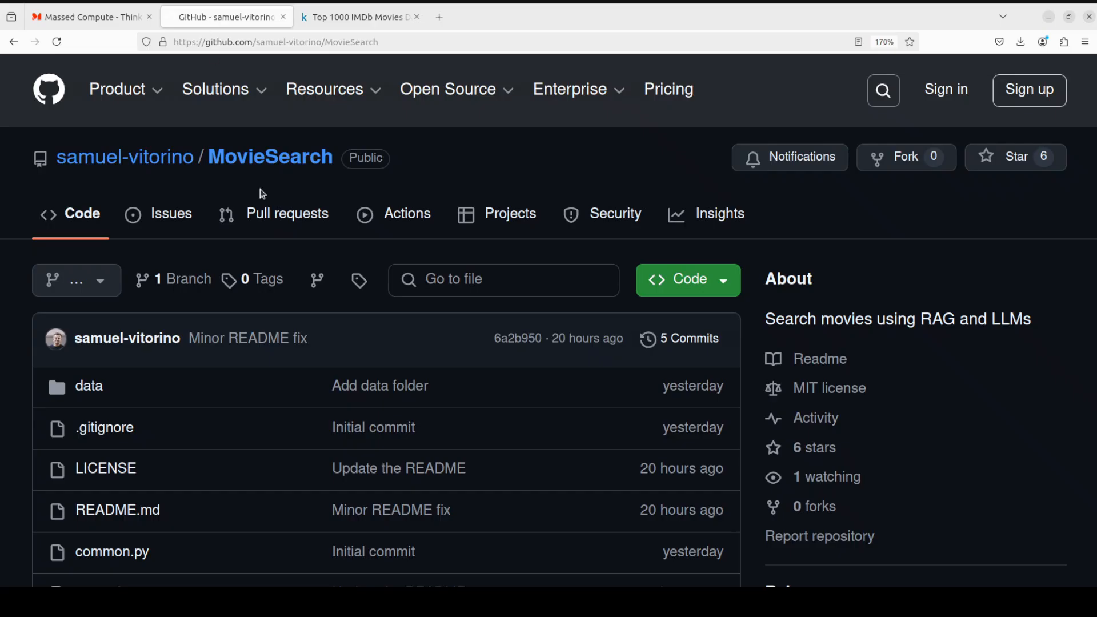